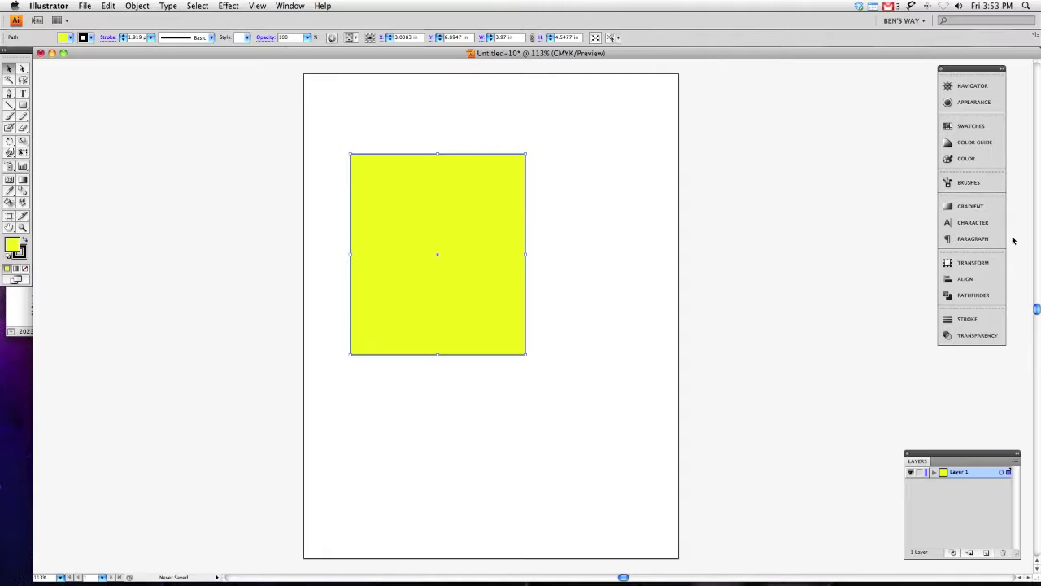
# Float the expanded Gradient panel beside the yellow rectangle and change the rectangle's fill to the white-to-black gradient.
pyautogui.click(968, 208)
pyautogui.moveTo(971, 208); pyautogui.dragTo(640, 176)
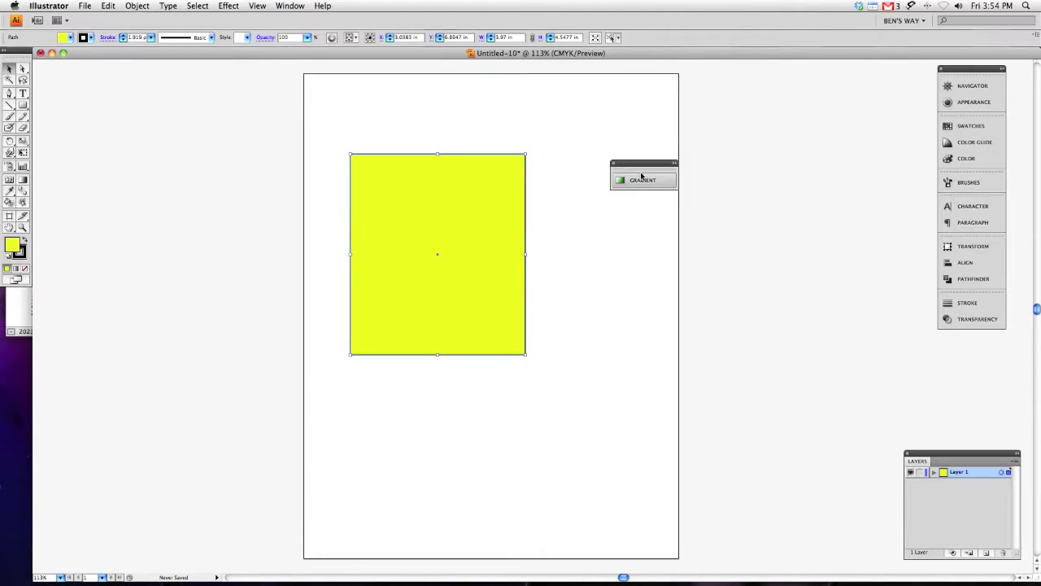
pyautogui.doubleClick(644, 164)
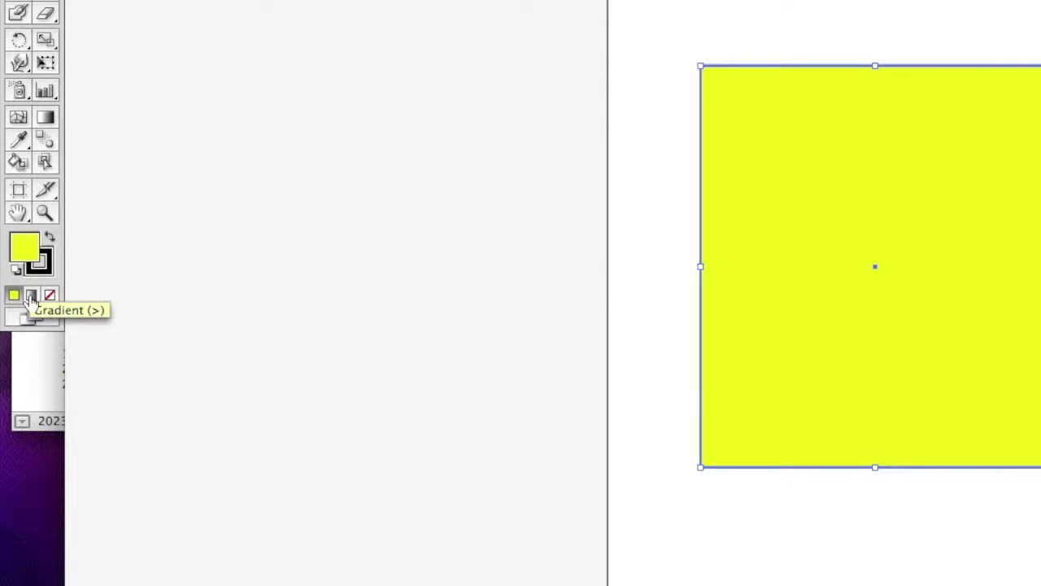
pyautogui.click(32, 298)
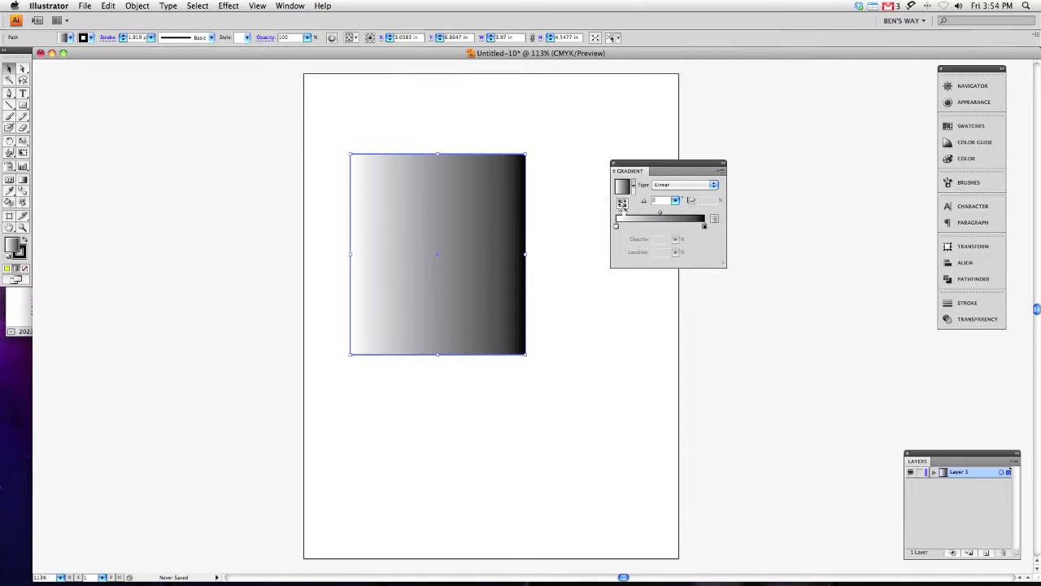
pyautogui.moveTo(664, 170); pyautogui.dragTo(604, 176)
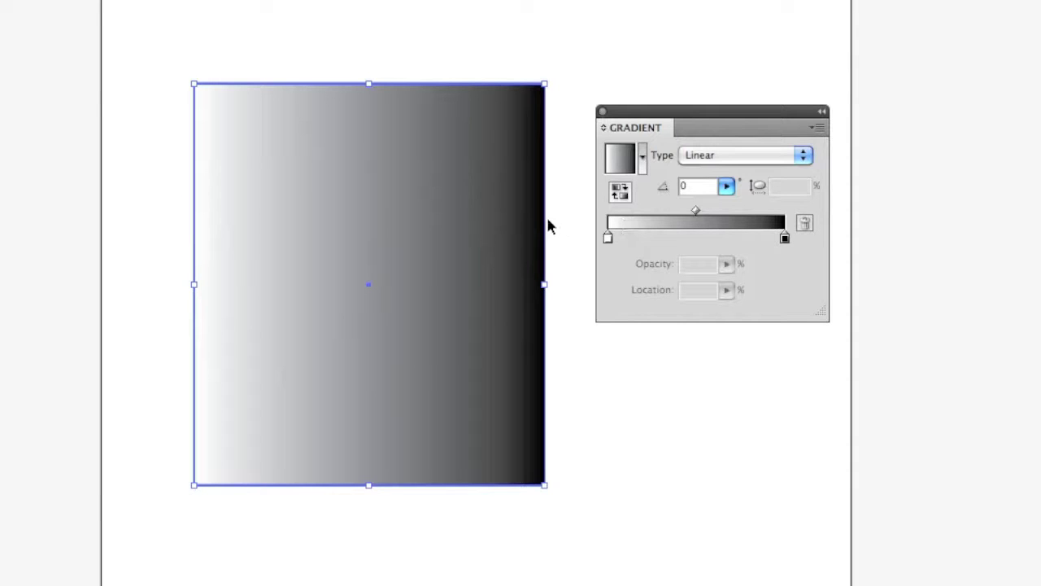
# Try the Radial gradient type on the rectangle and switch it back to Linear.
pyautogui.click(695, 158)
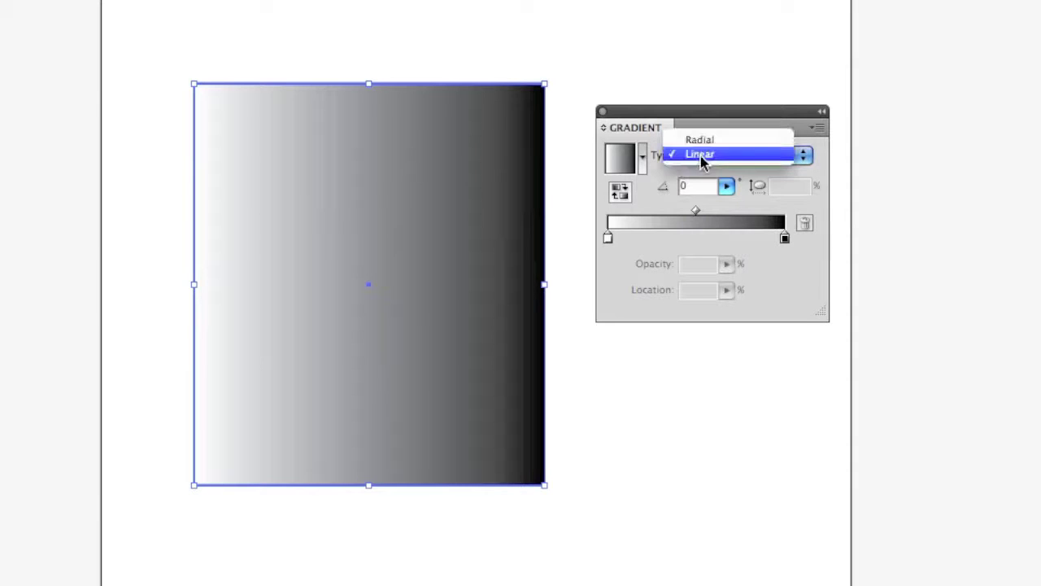
pyautogui.click(748, 146)
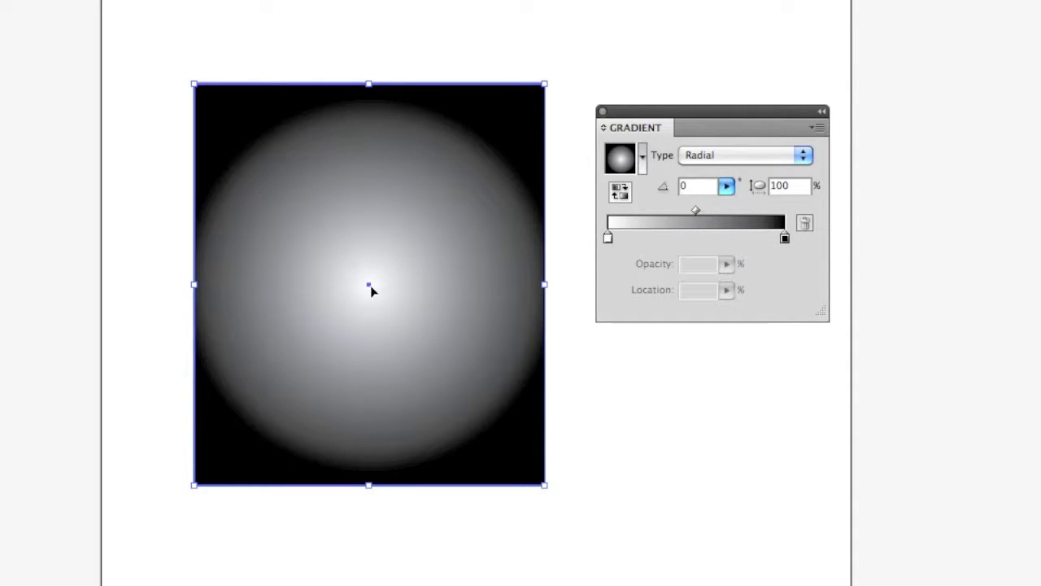
pyautogui.click(723, 159)
pyautogui.click(723, 170)
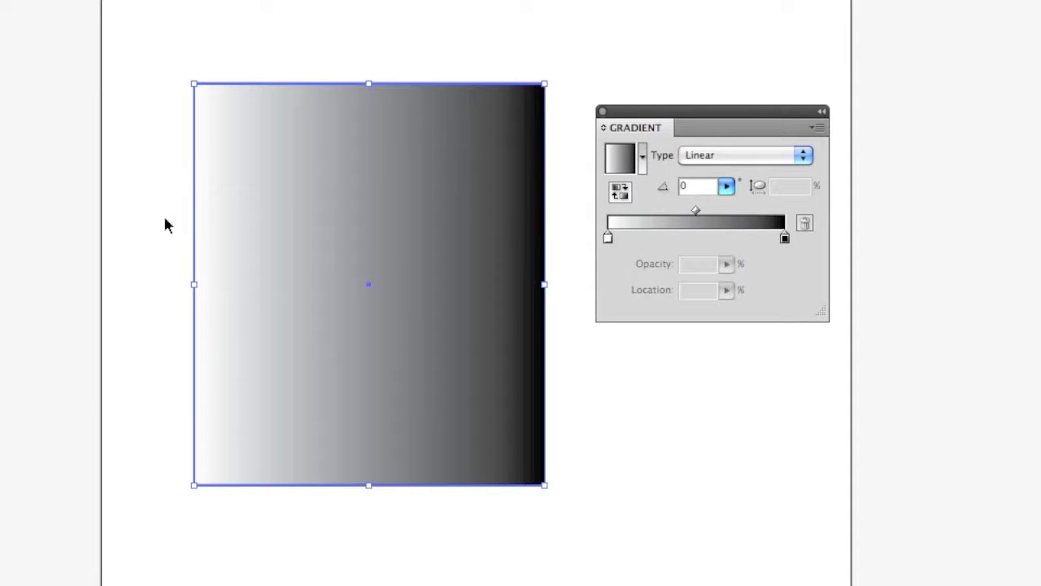
# Try gradient angles of 45° and 90° on the rectangle and return the angle to 0°.
pyautogui.doubleClick(704, 188)
pyautogui.write('45')
pyautogui.press('Return')
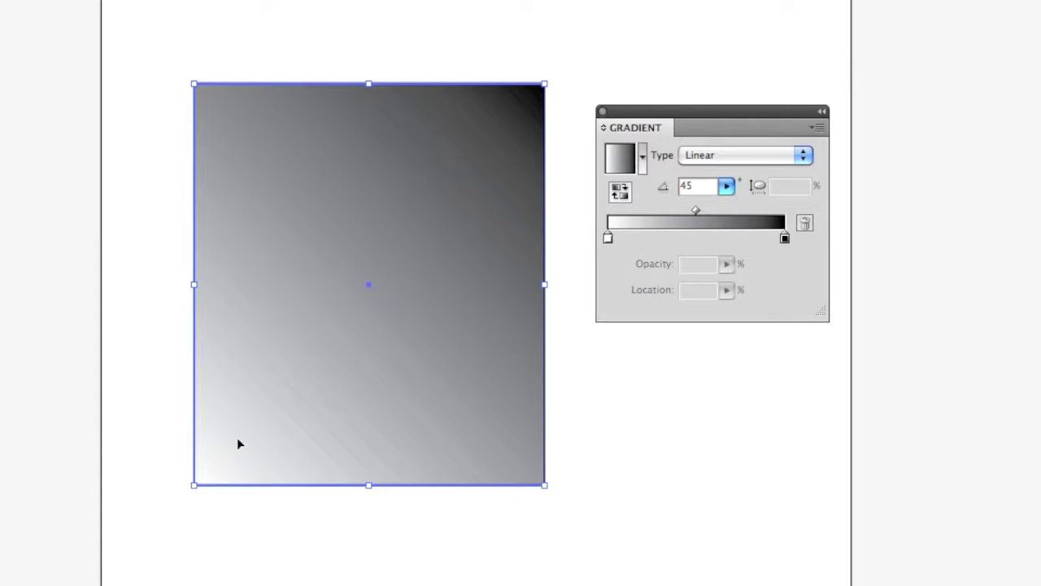
pyautogui.doubleClick(704, 185)
pyautogui.write('90')
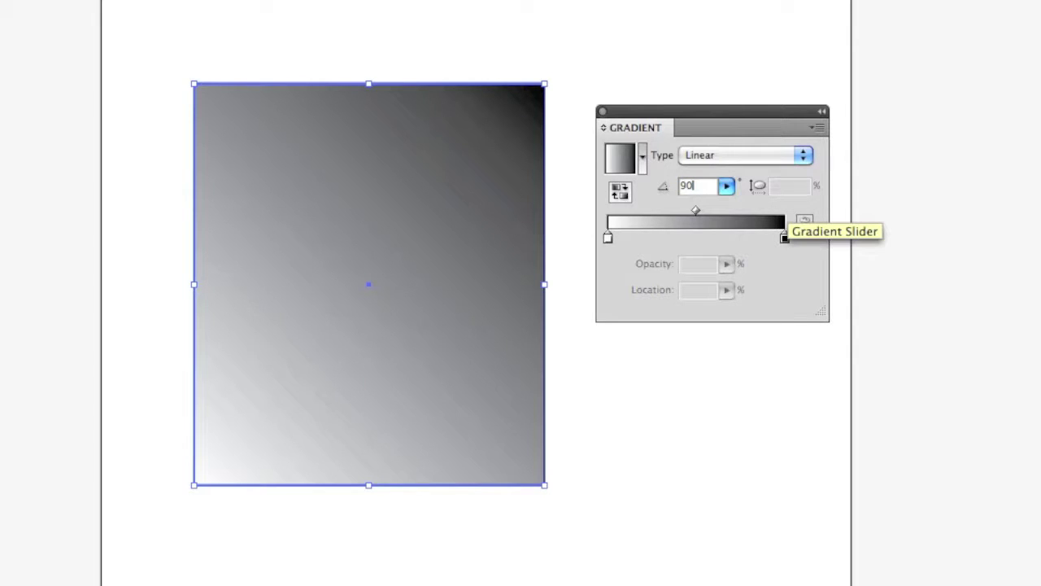
pyautogui.press('Return')
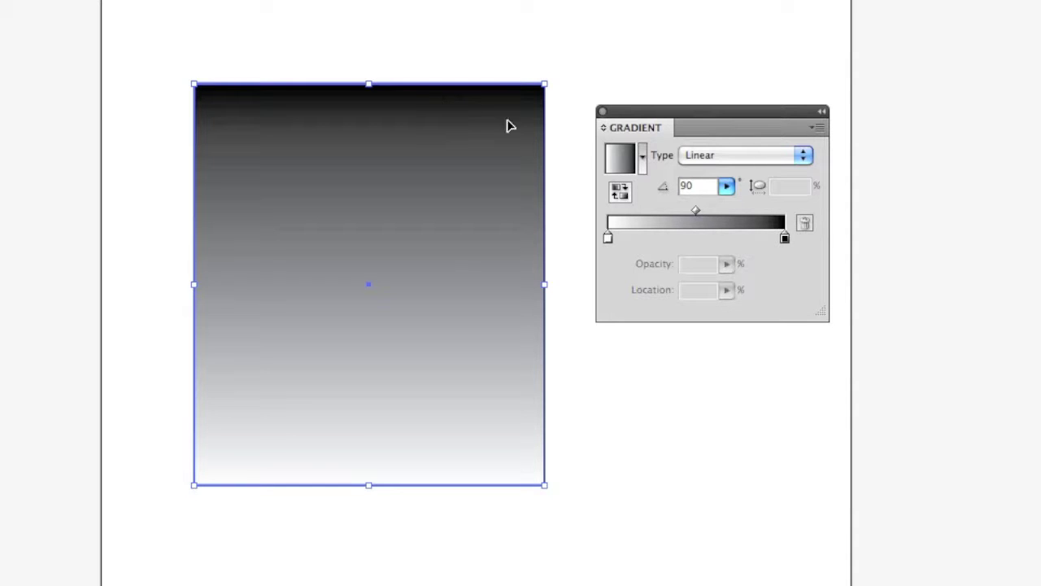
pyautogui.click(700, 189)
pyautogui.write('0')
pyautogui.press('Return')
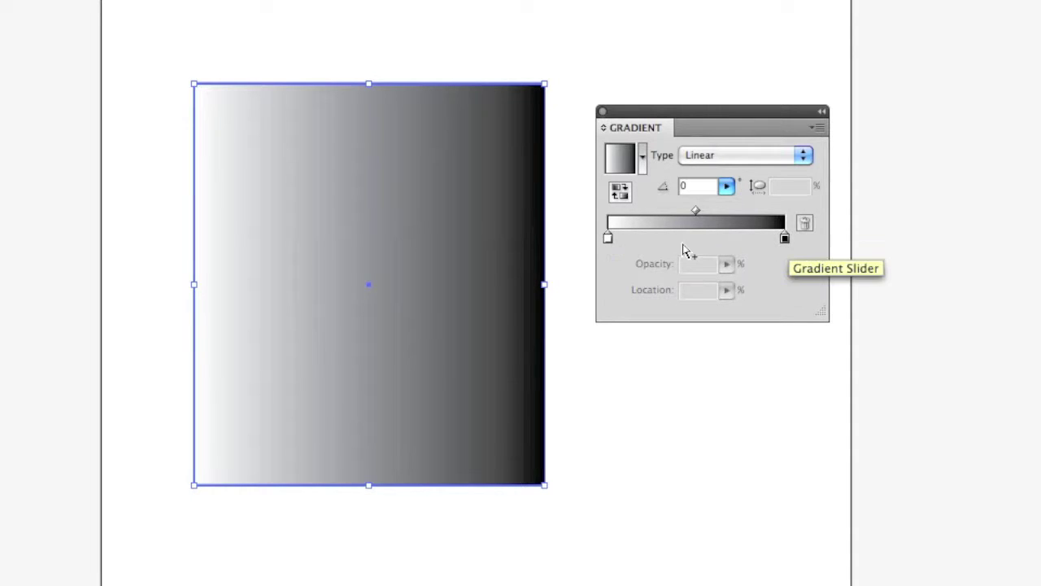
# Try the white stop at about 51% and the black stop at about 75%, and return them to 0% and 100%.
pyautogui.moveTo(608, 241); pyautogui.dragTo(698, 244)
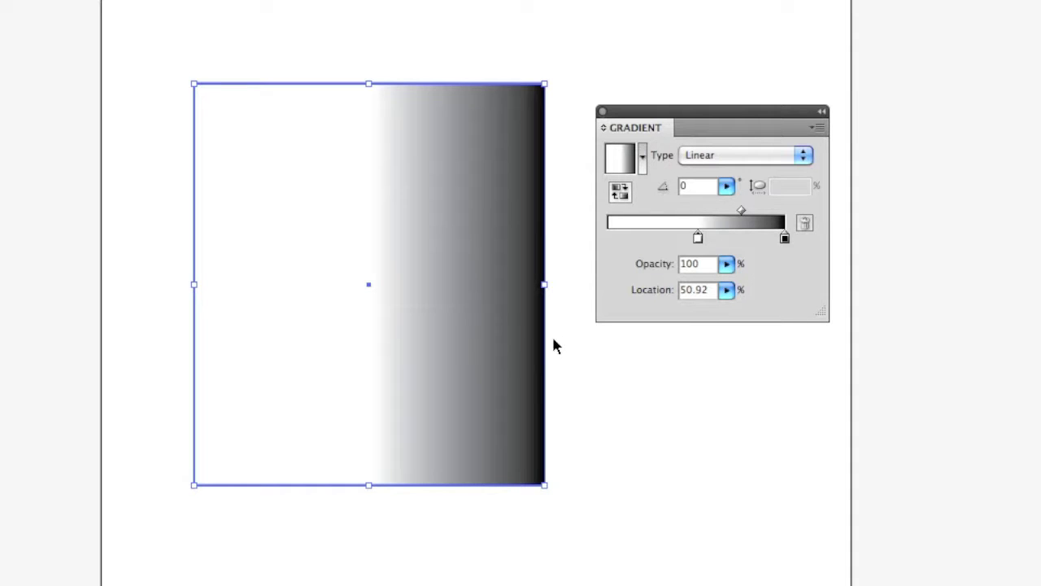
pyautogui.moveTo(784, 238); pyautogui.dragTo(740, 237)
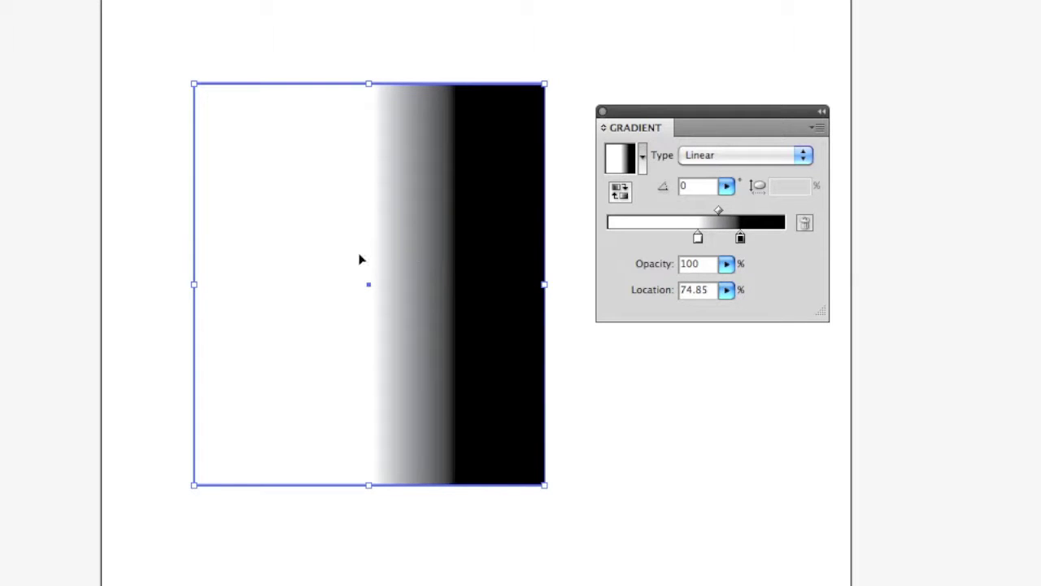
pyautogui.moveTo(697, 237); pyautogui.dragTo(602, 240)
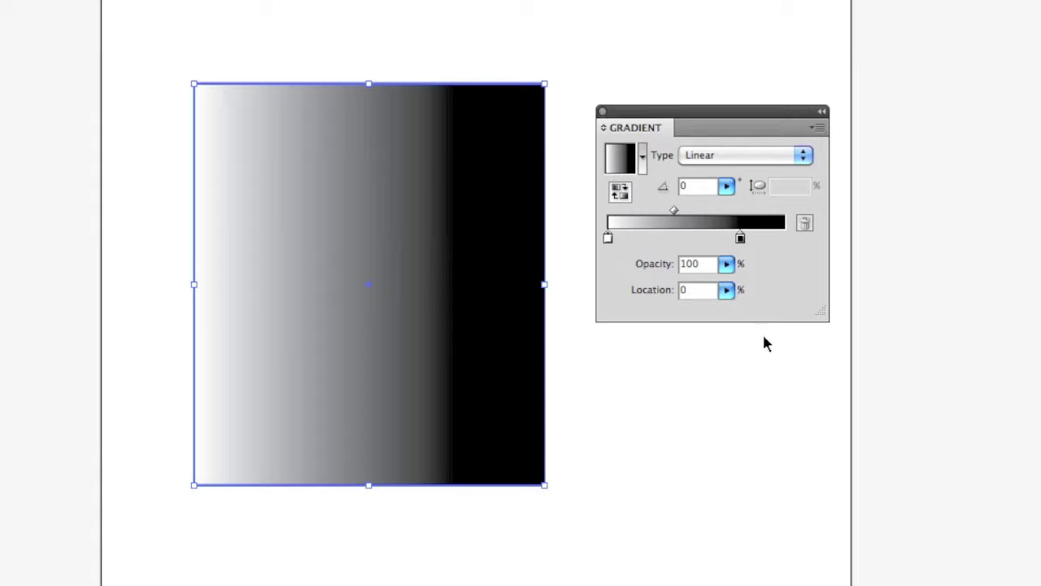
pyautogui.moveTo(740, 237); pyautogui.dragTo(802, 241)
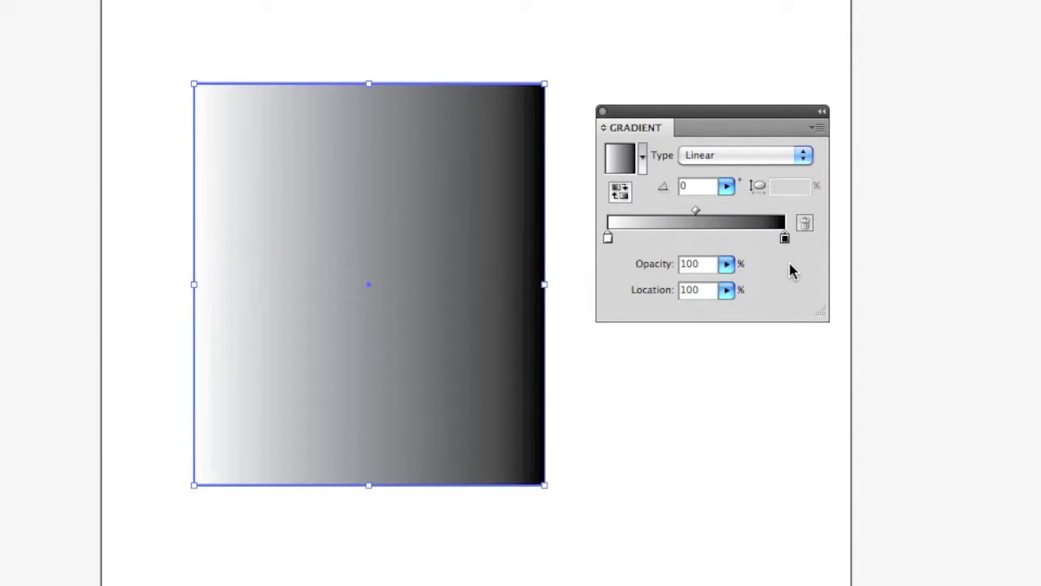
# Change the gradient's white stop to bright red with the Color Picker.
pyautogui.click(607, 238)
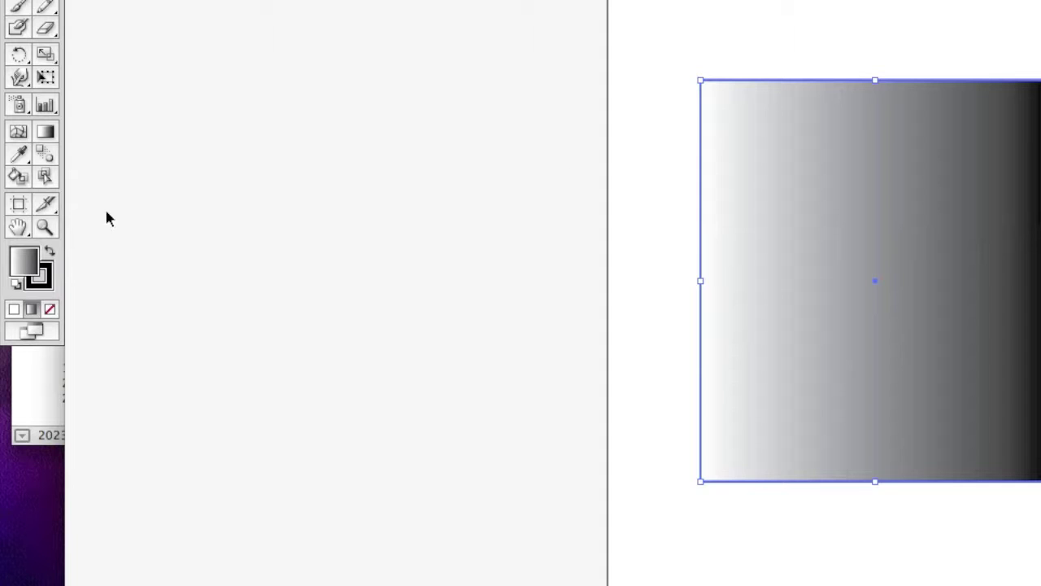
pyautogui.doubleClick(31, 273)
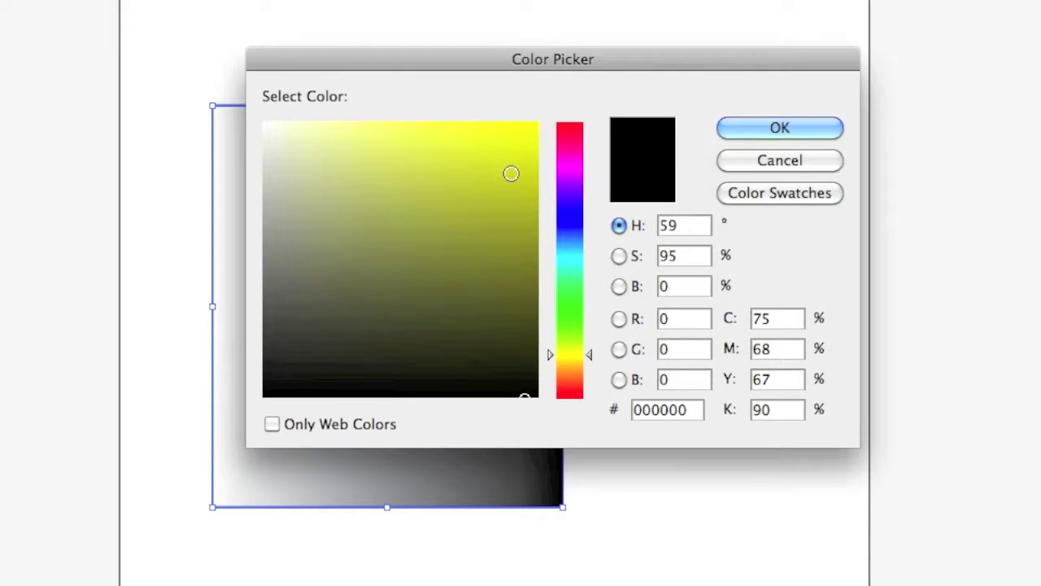
pyautogui.moveTo(494, 184); pyautogui.dragTo(531, 121)
pyautogui.moveTo(561, 209)
pyautogui.mouseDown()
pyautogui.moveTo(561, 290)
pyautogui.moveTo(567, 126)
pyautogui.moveTo(507, 133)
pyautogui.mouseUp()
pyautogui.click(778, 128)
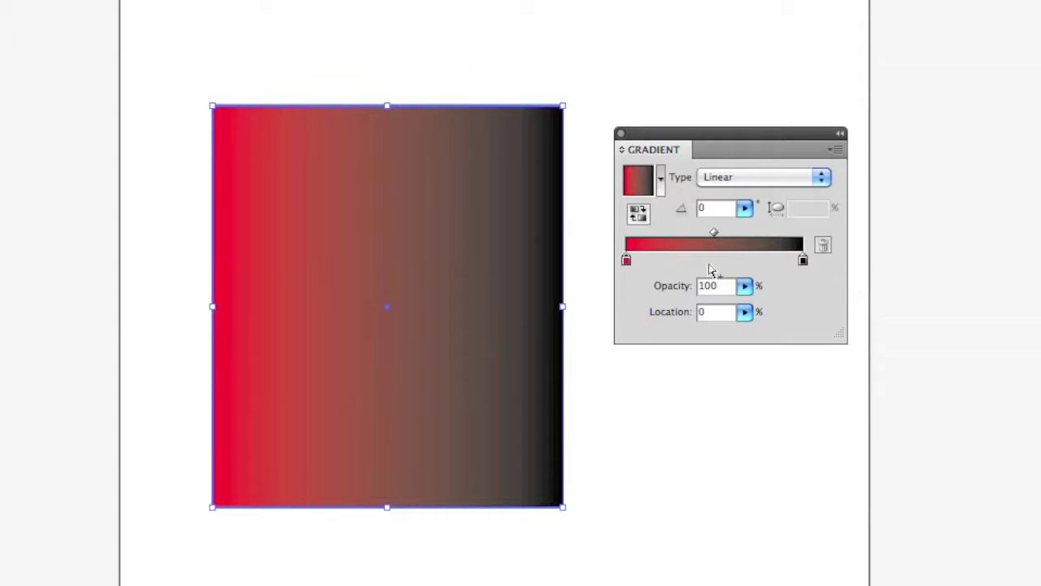
# Change the gradient's black stop to bright yellow with the Color Picker, keeping it at 100%.
pyautogui.click(802, 260)
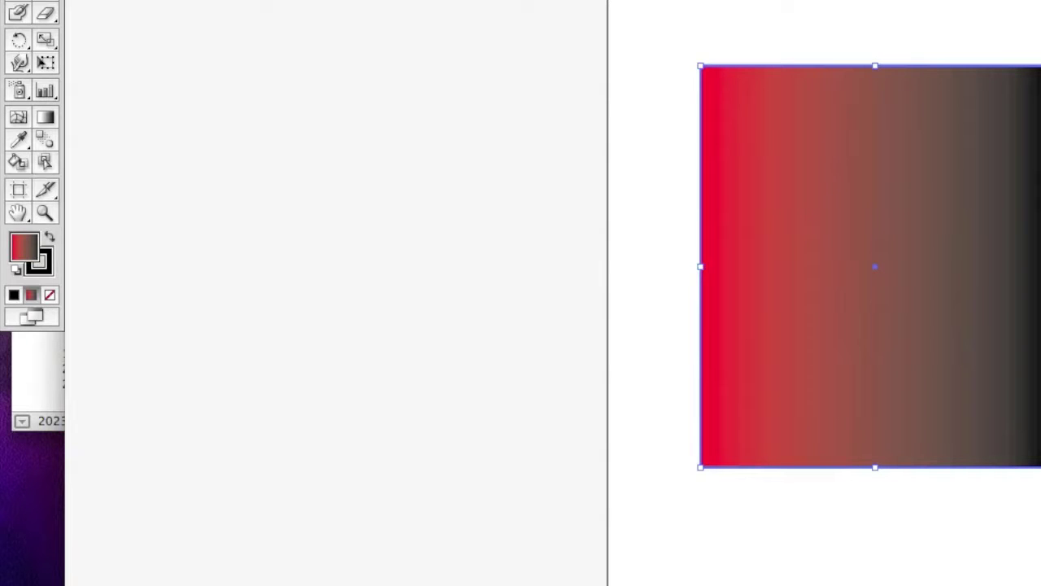
pyautogui.doubleClick(24, 253)
pyautogui.click(939, 199)
pyautogui.moveTo(939, 200); pyautogui.dragTo(1026, 81)
pyautogui.click(756, 146)
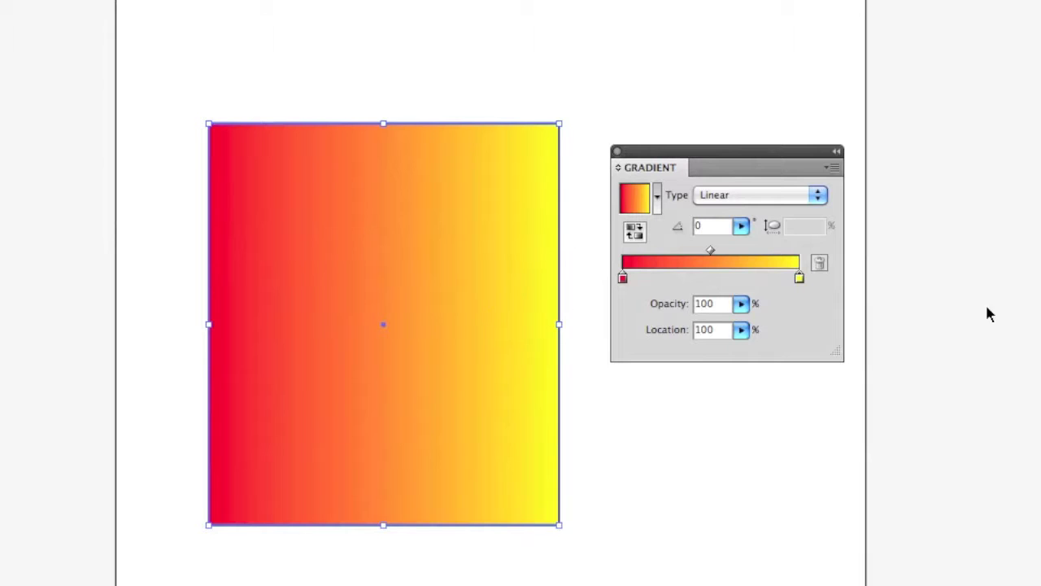
pyautogui.moveTo(798, 277)
pyautogui.mouseDown()
pyautogui.moveTo(718, 281)
pyautogui.moveTo(810, 281)
pyautogui.mouseUp()
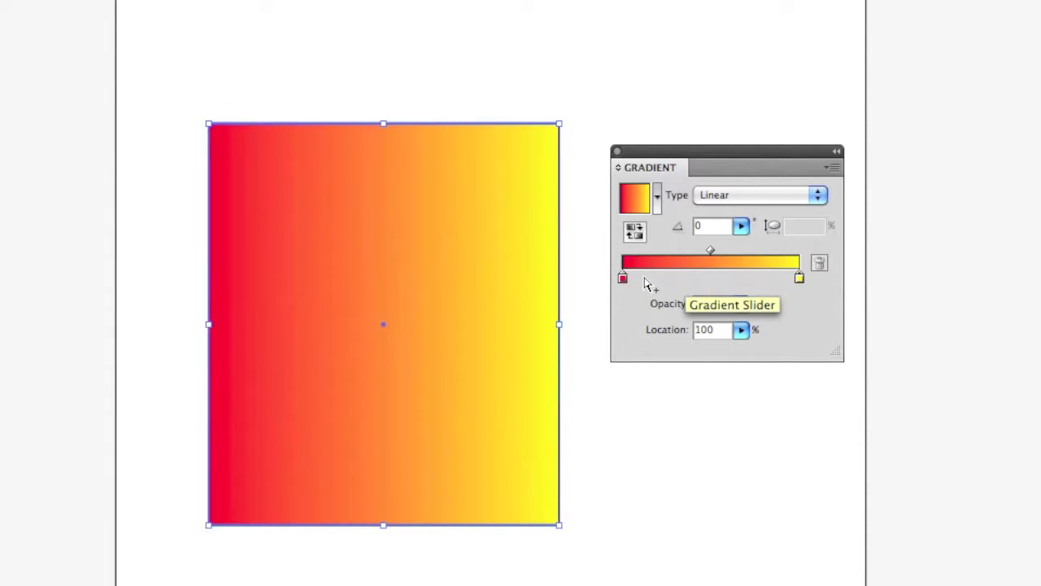
# Add a blue stop near the middle of the red-to-yellow gradient and move it to about 34%.
pyautogui.click(710, 279)
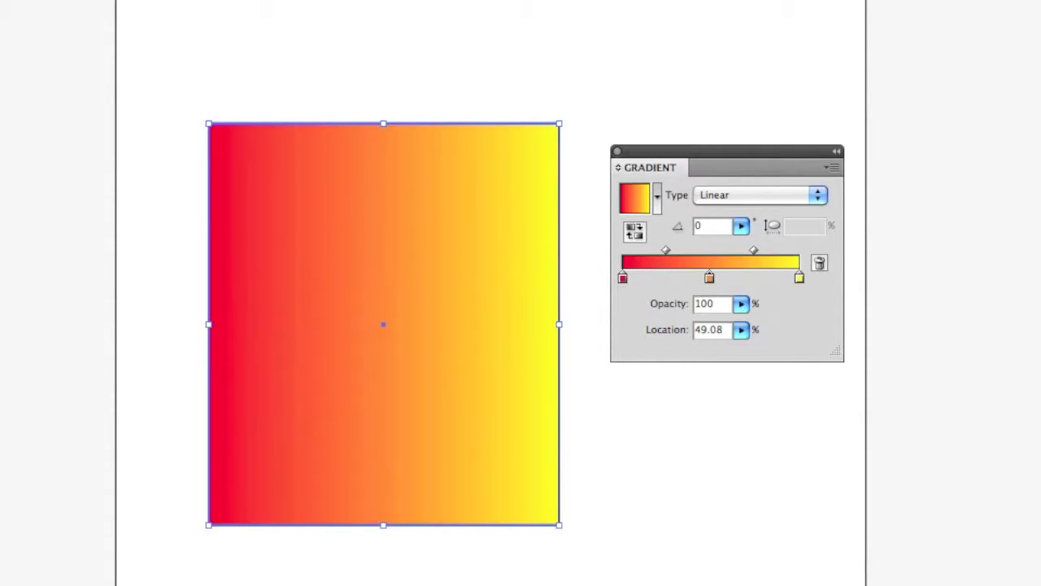
pyautogui.doubleClick(709, 277)
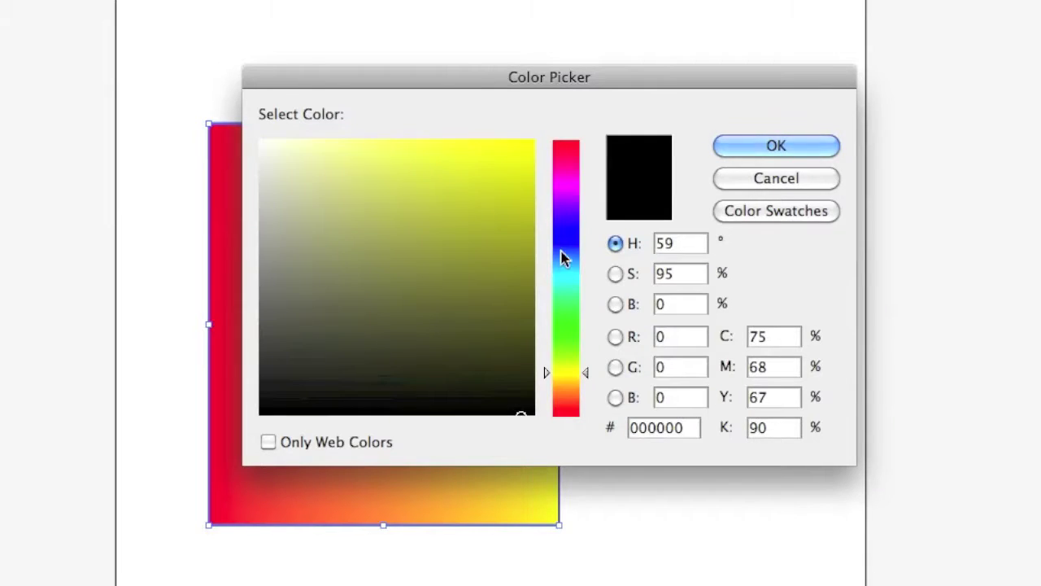
pyautogui.moveTo(565, 255); pyautogui.dragTo(567, 236)
pyautogui.moveTo(436, 193); pyautogui.dragTo(401, 165)
pyautogui.click(781, 148)
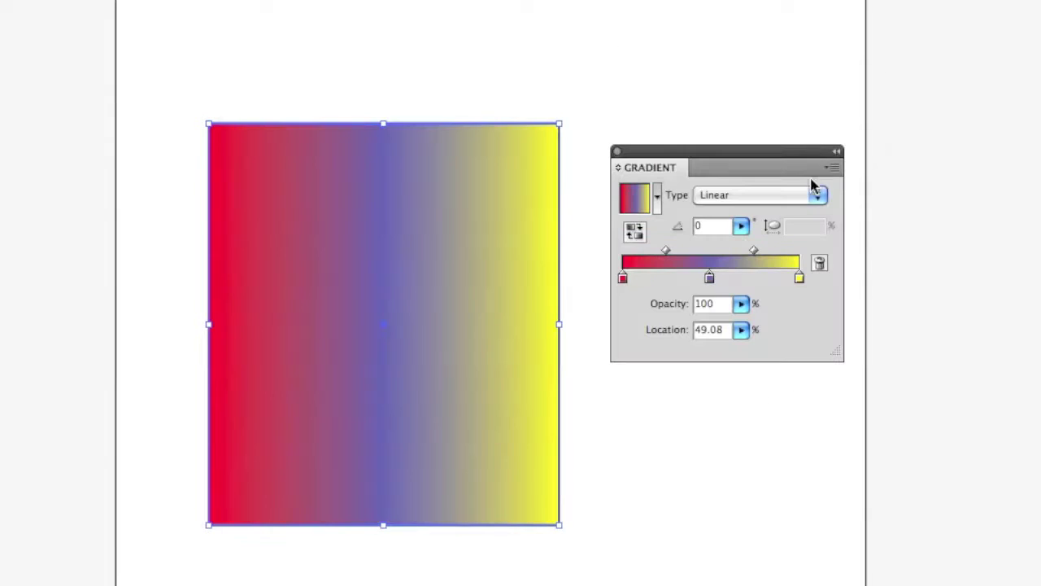
pyautogui.moveTo(710, 278)
pyautogui.mouseDown()
pyautogui.moveTo(748, 281)
pyautogui.moveTo(700, 280)
pyautogui.mouseUp()
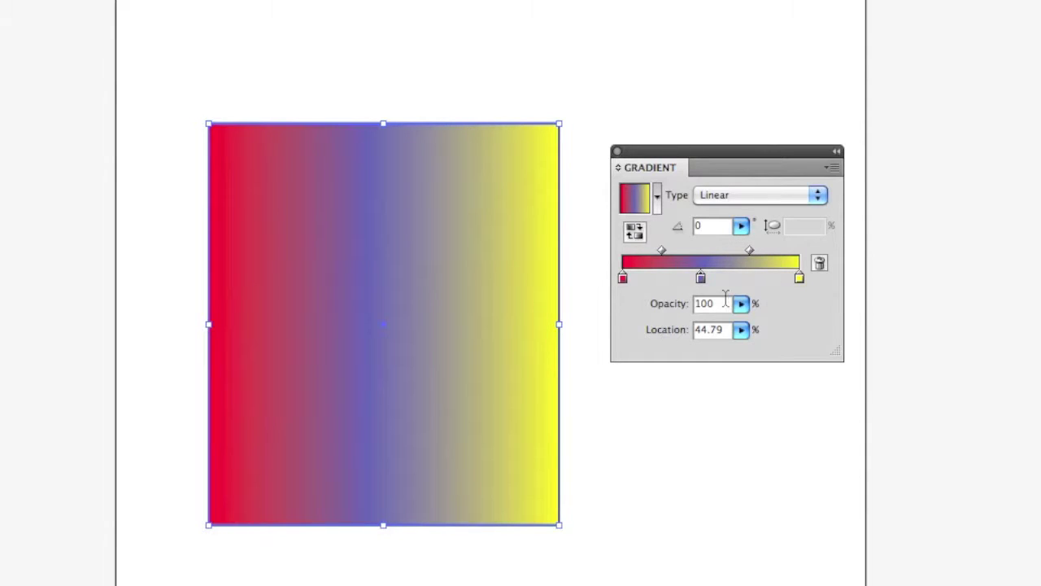
pyautogui.moveTo(704, 282); pyautogui.dragTo(682, 281)
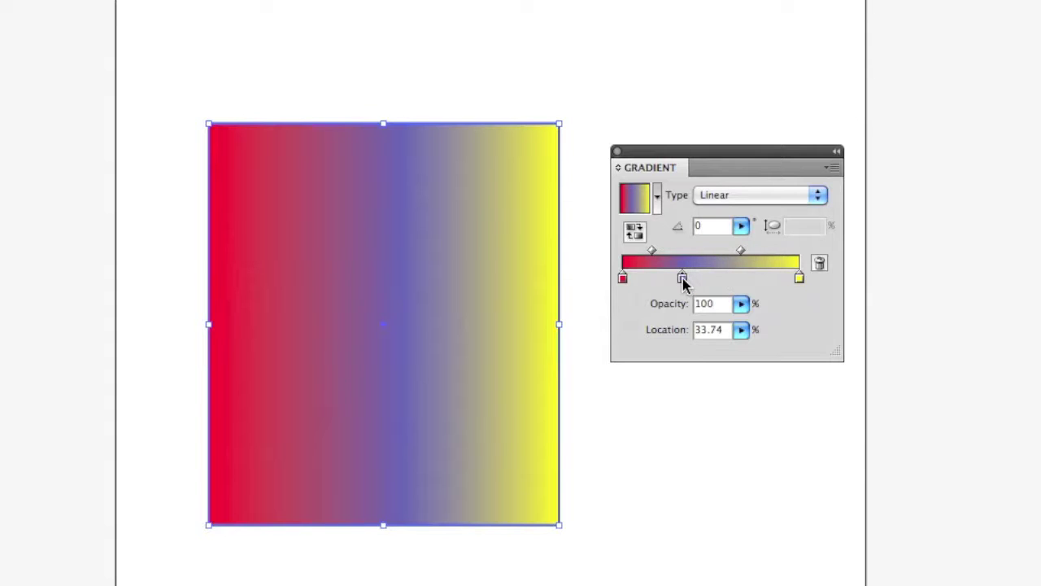
# Try a magenta stop between the blue and yellow stops, shifted from about 74% to about 62%, and delete it.
pyautogui.click(754, 282)
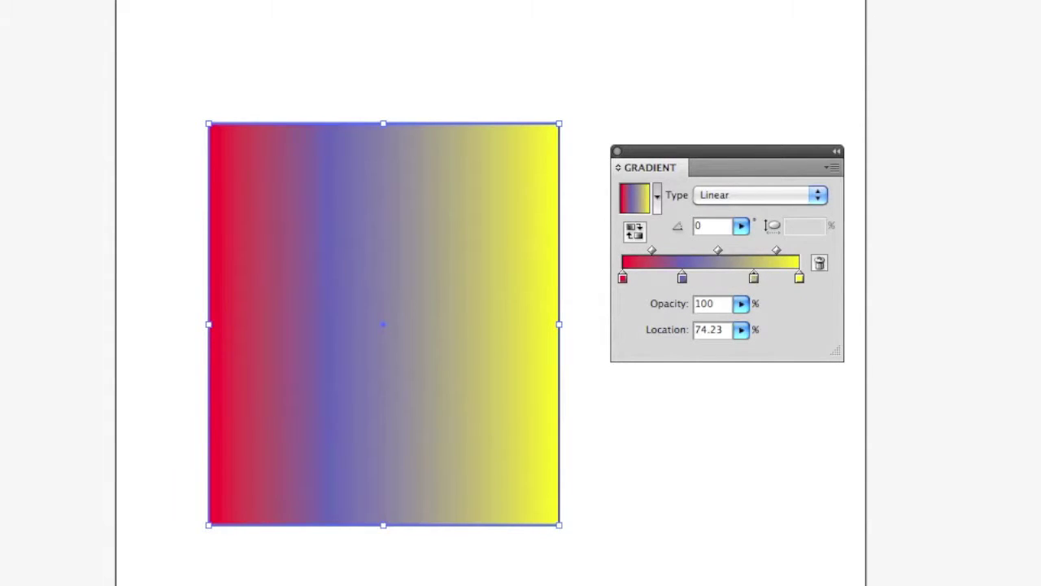
pyautogui.doubleClick(754, 278)
pyautogui.click(567, 187)
pyautogui.click(521, 149)
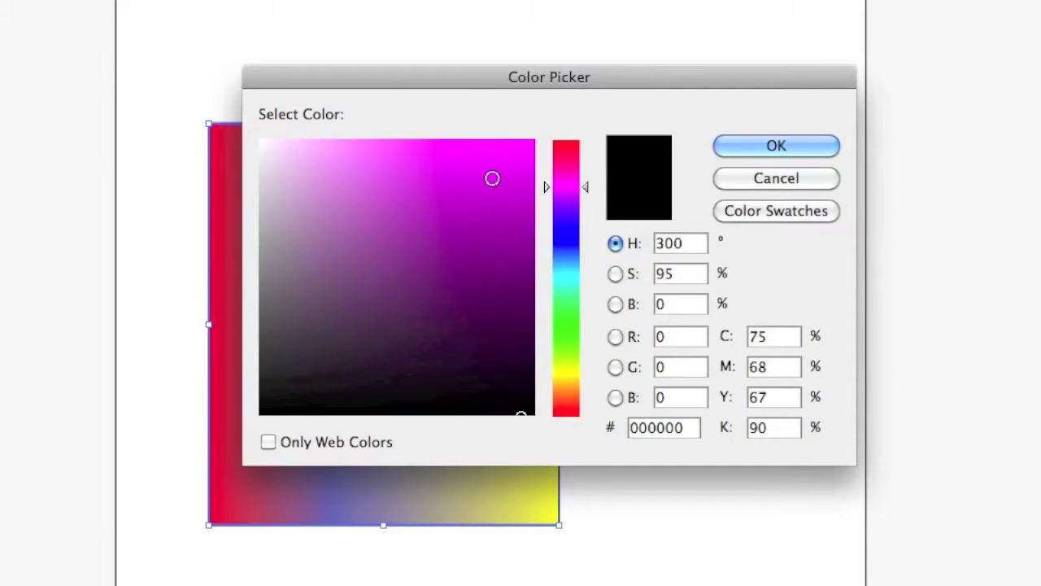
pyautogui.click(768, 149)
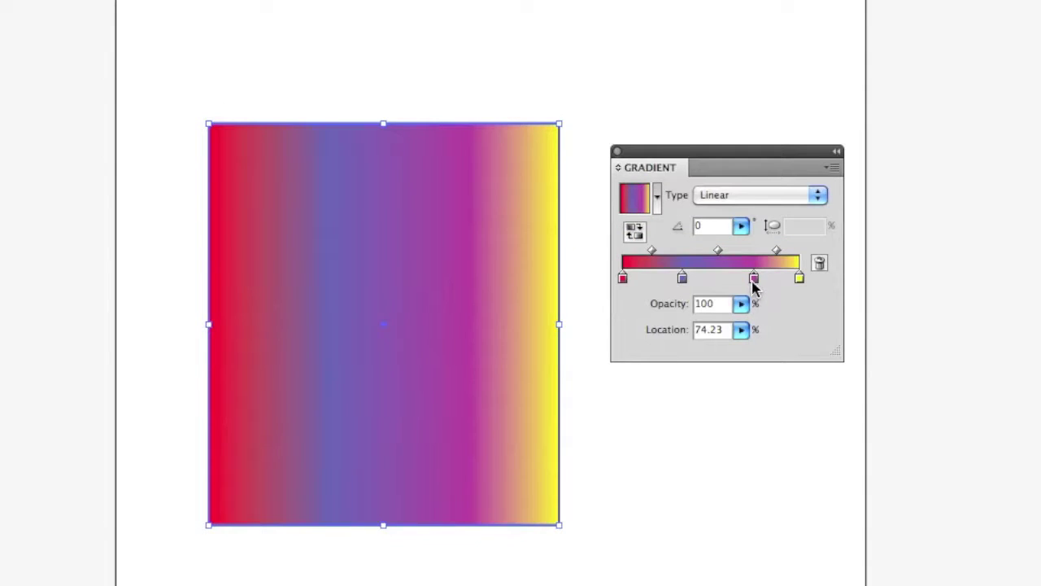
pyautogui.moveTo(751, 282); pyautogui.dragTo(732, 280)
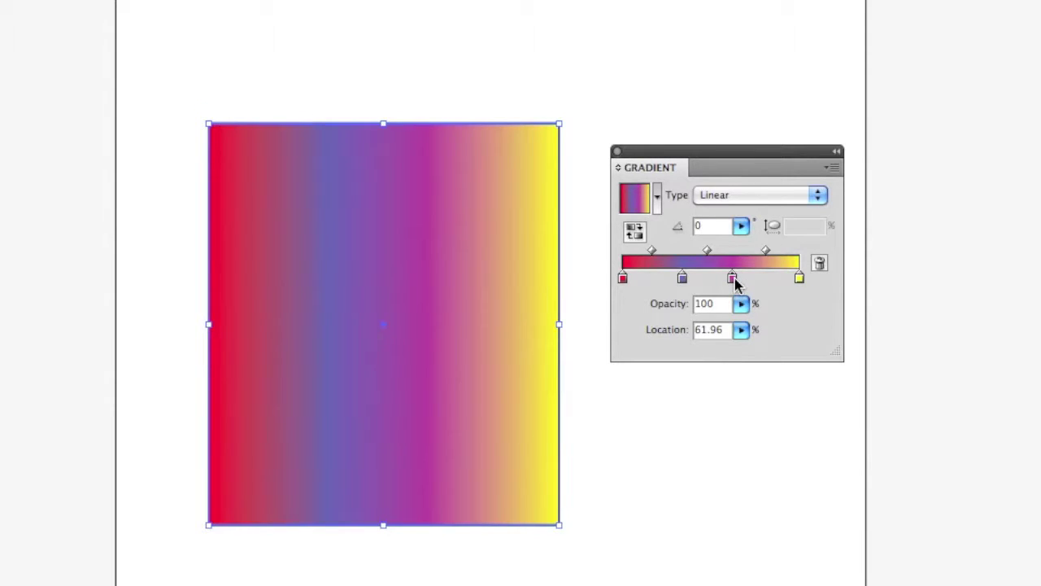
pyautogui.click(819, 265)
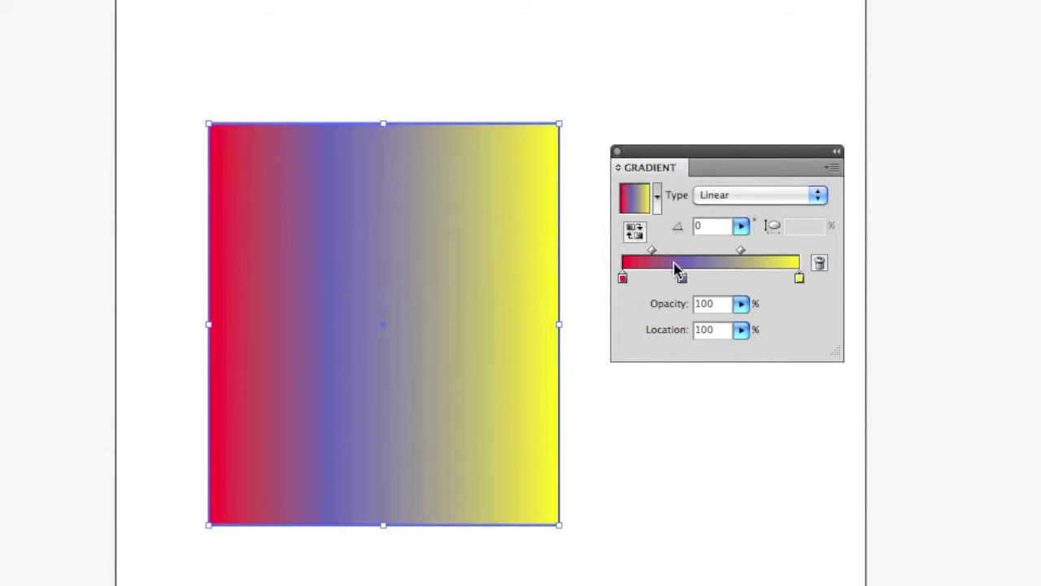
# Delete the red stop and move the blue stop to the start of the gradient at 0%.
pyautogui.moveTo(686, 279); pyautogui.dragTo(715, 280)
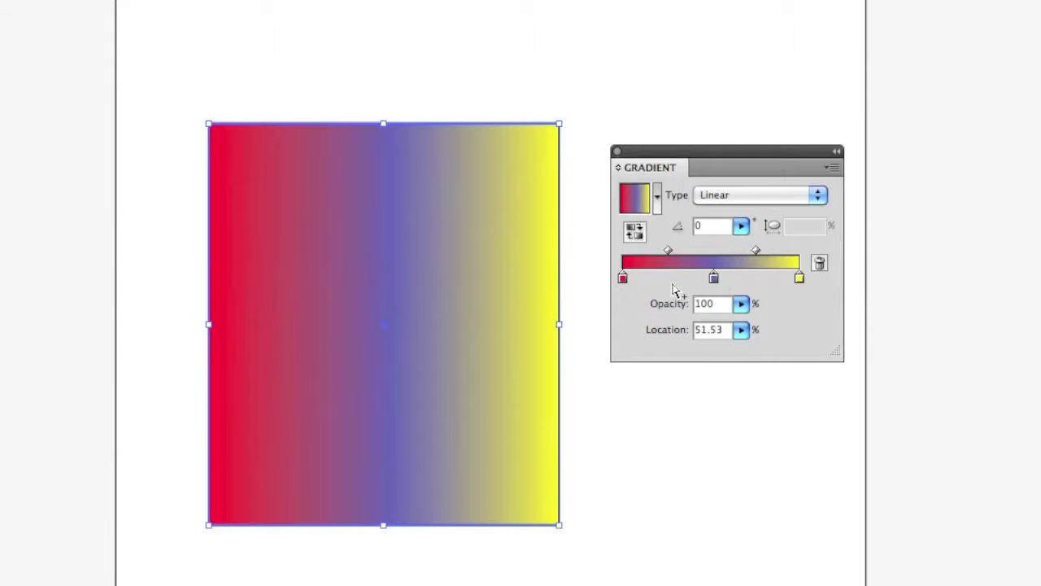
pyautogui.click(623, 278)
pyautogui.click(820, 266)
pyautogui.moveTo(713, 279); pyautogui.dragTo(608, 278)
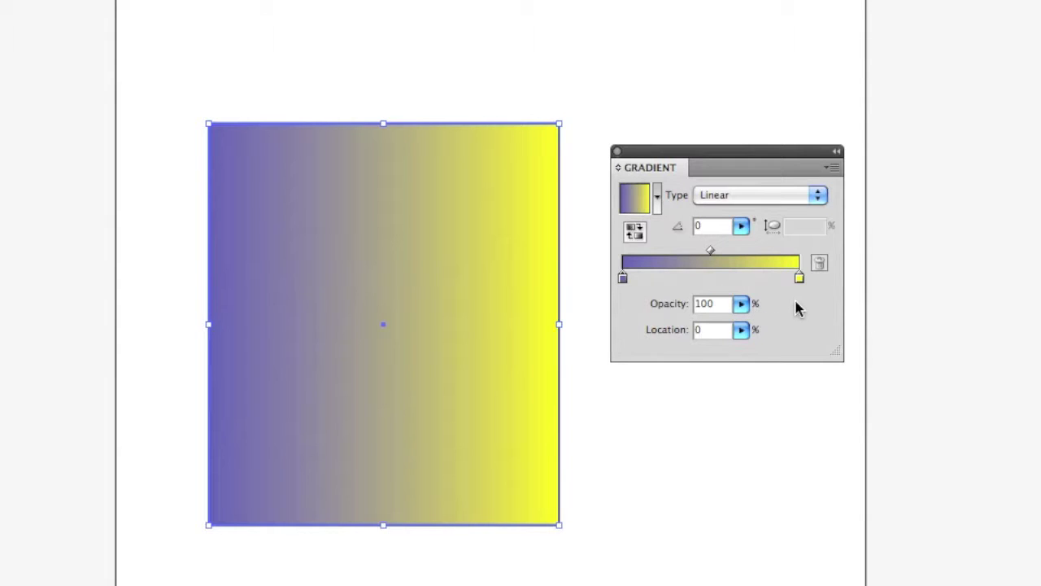
# Recolor the blue stop at 0% with a bright green swatch.
pyautogui.doubleClick(624, 281)
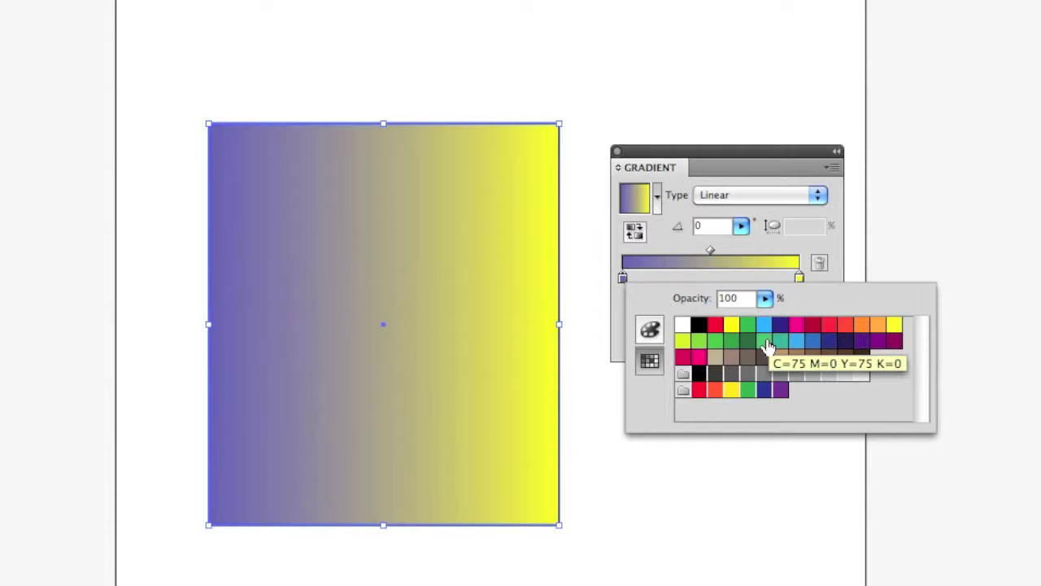
pyautogui.click(716, 346)
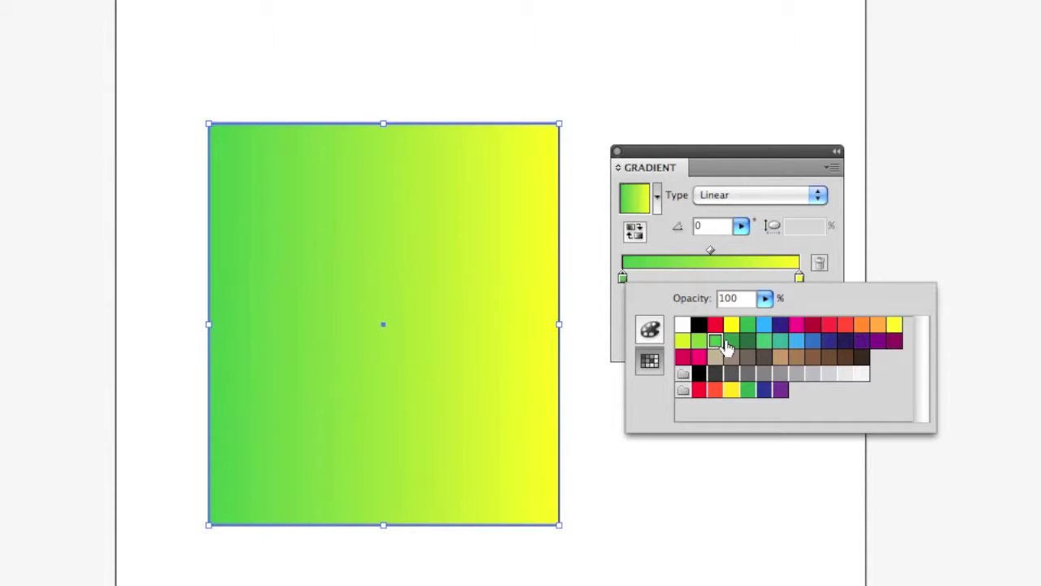
# Try green, blue and red swatches on the gradient's start stop, settling on a light brown swatch.
pyautogui.click(750, 327)
pyautogui.click(767, 327)
pyautogui.click(827, 326)
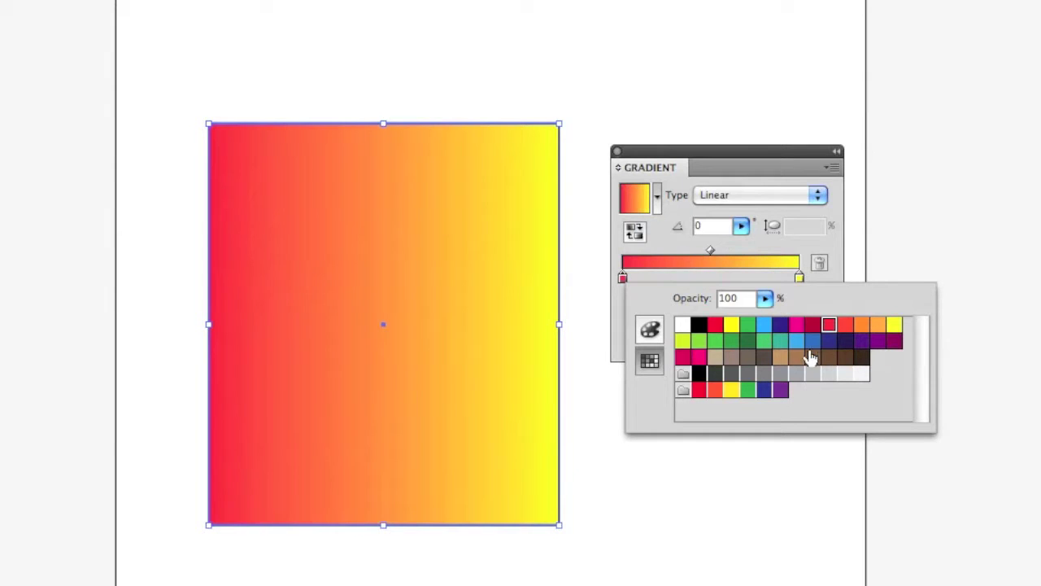
pyautogui.click(828, 358)
pyautogui.click(797, 359)
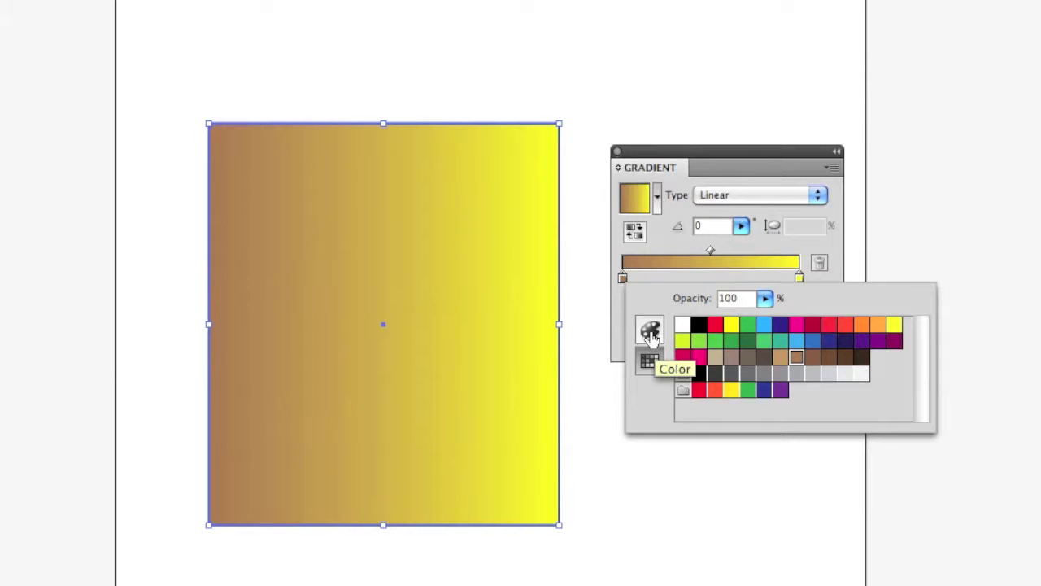
# Shift the start stop's brown to a reddish brown by adjusting its color mix.
pyautogui.click(652, 332)
pyautogui.moveTo(787, 358); pyautogui.dragTo(816, 356)
pyautogui.click(628, 303)
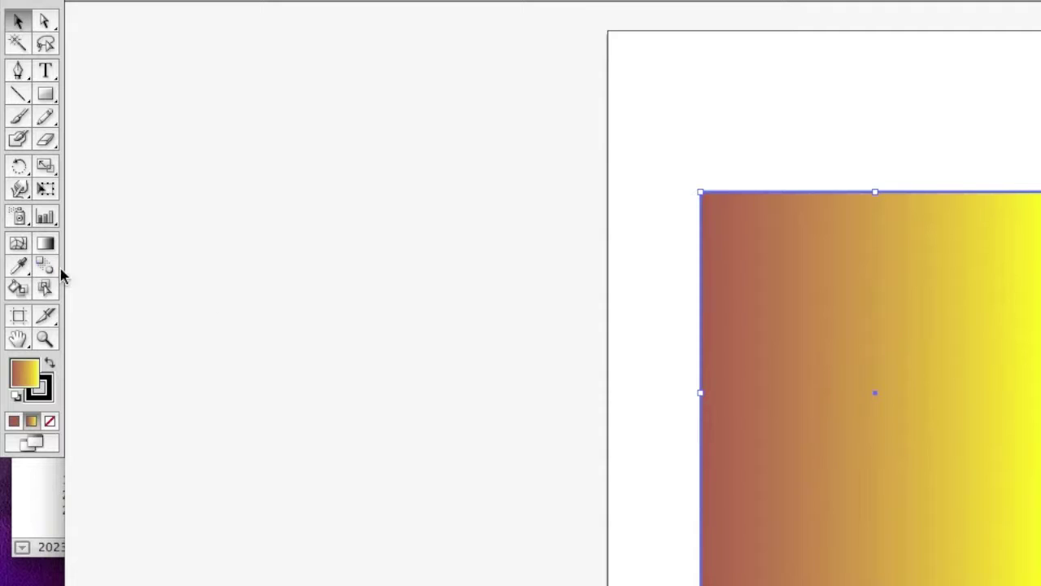
# Activate the Gradient tool and try the start and end stops on the rectangle's on-object gradient bar.
pyautogui.click(45, 243)
pyautogui.click(45, 246)
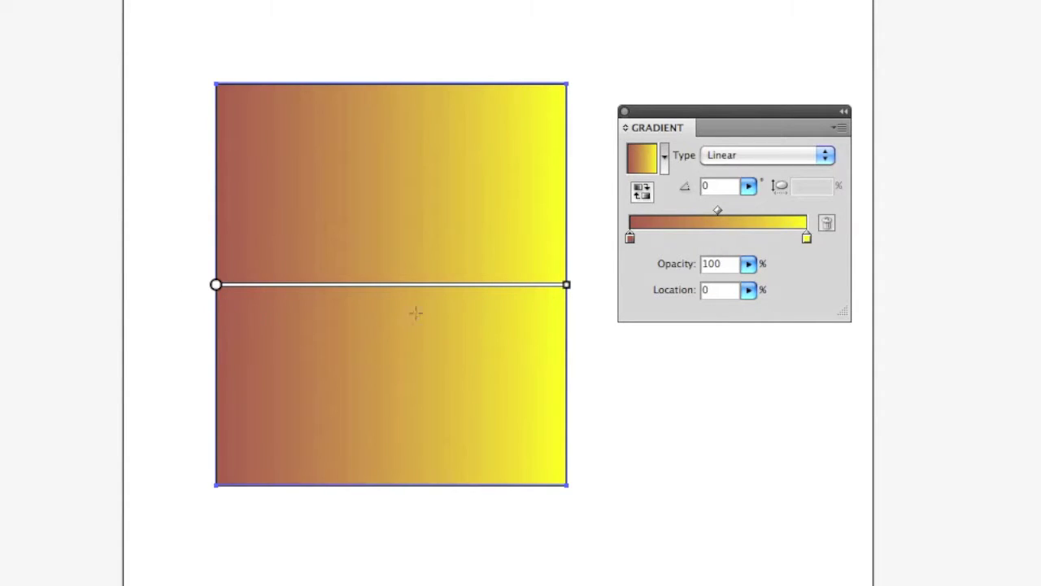
pyautogui.moveTo(216, 298)
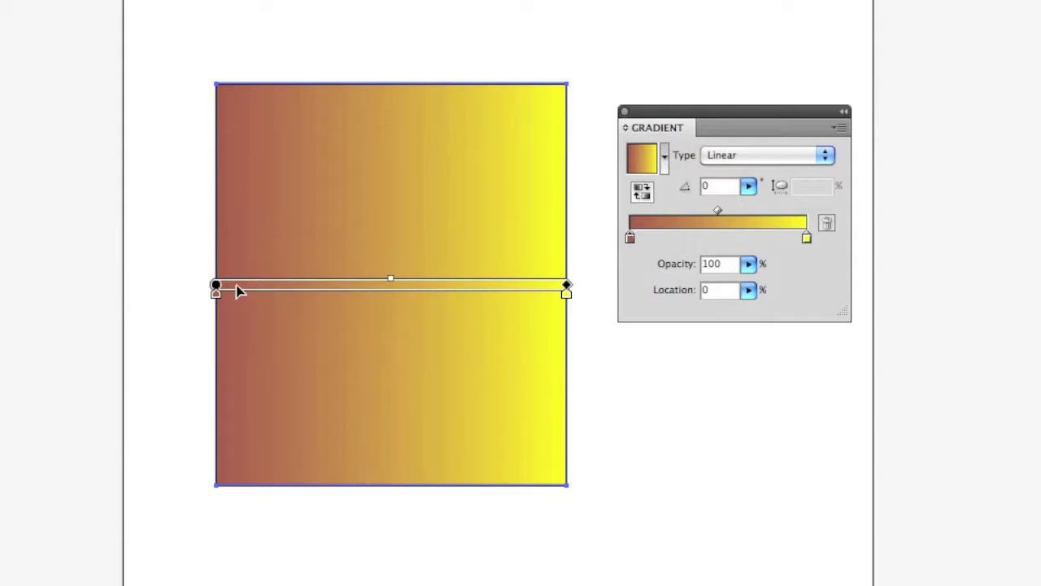
pyautogui.moveTo(216, 303)
pyautogui.mouseDown()
pyautogui.moveTo(393, 300)
pyautogui.moveTo(214, 298)
pyautogui.mouseUp()
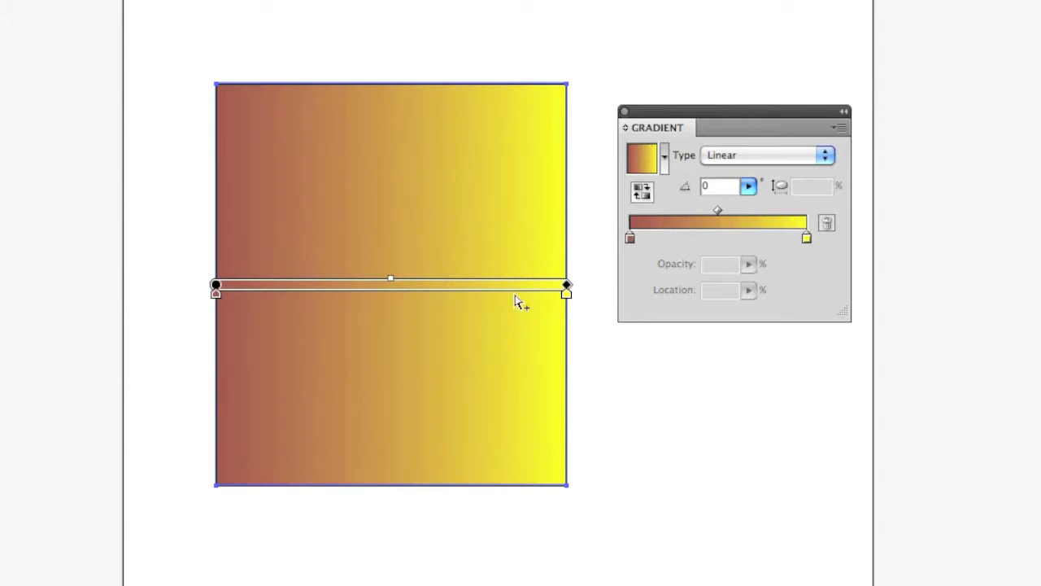
pyautogui.moveTo(565, 301)
pyautogui.mouseDown()
pyautogui.moveTo(416, 300)
pyautogui.moveTo(567, 298)
pyautogui.mouseUp()
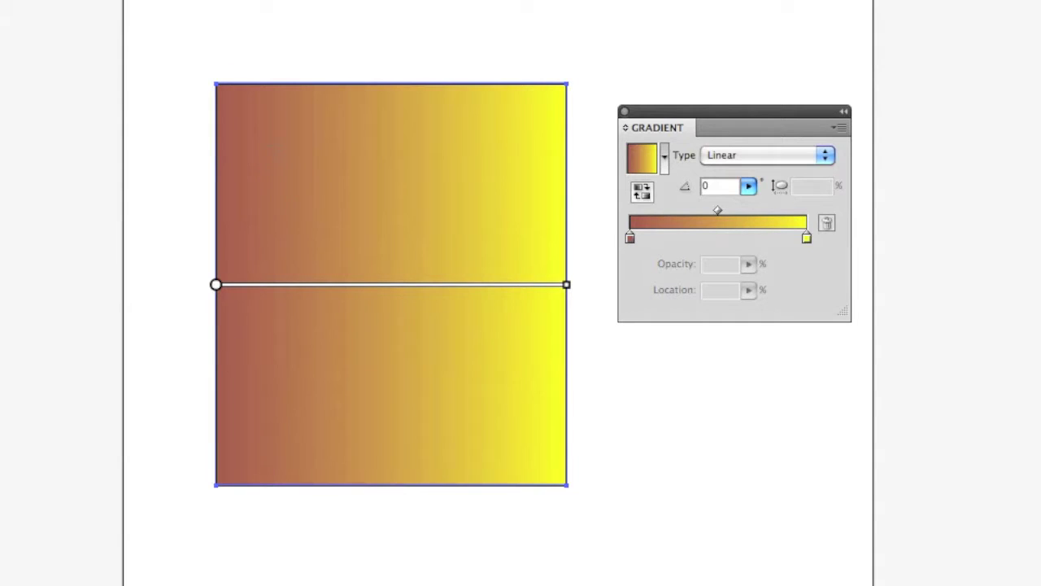
# Redraw the linear gradient diagonally downward at about -57°, upward at about 59°, and as a short, sharp transition at about 63°.
pyautogui.moveTo(280, 149); pyautogui.dragTo(465, 399)
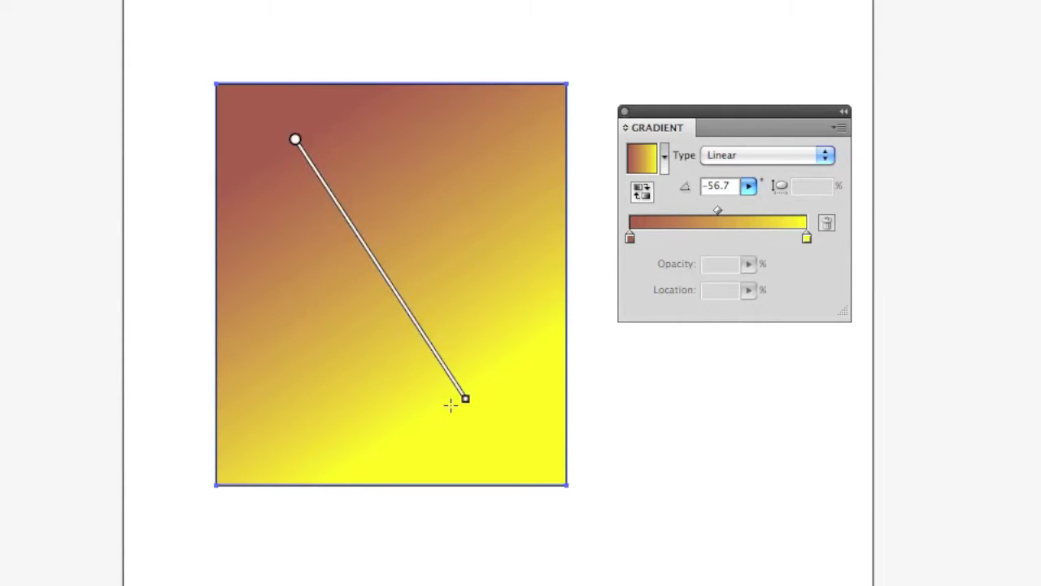
pyautogui.moveTo(309, 455); pyautogui.dragTo(501, 153)
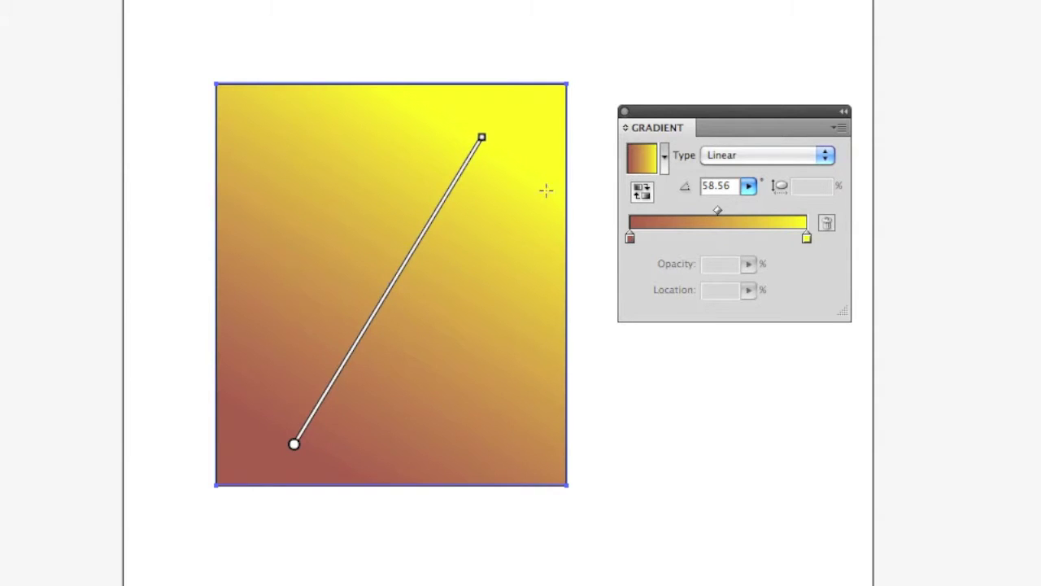
pyautogui.moveTo(486, 347); pyautogui.dragTo(503, 310)
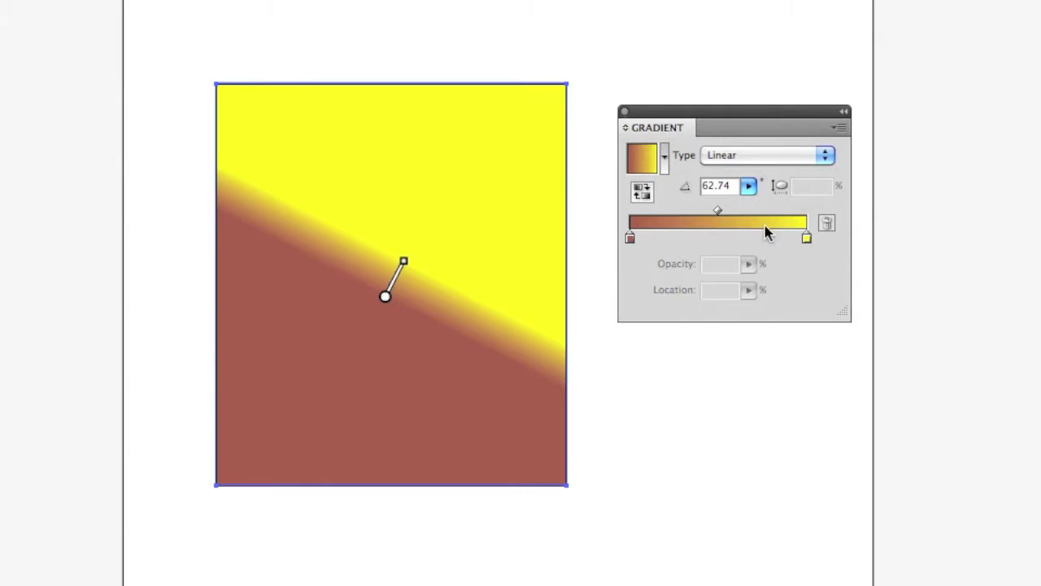
# Change the gradient type to Radial and redraw it from the rectangle's upper-left area toward the center at about -45°.
pyautogui.click(762, 155)
pyautogui.click(761, 141)
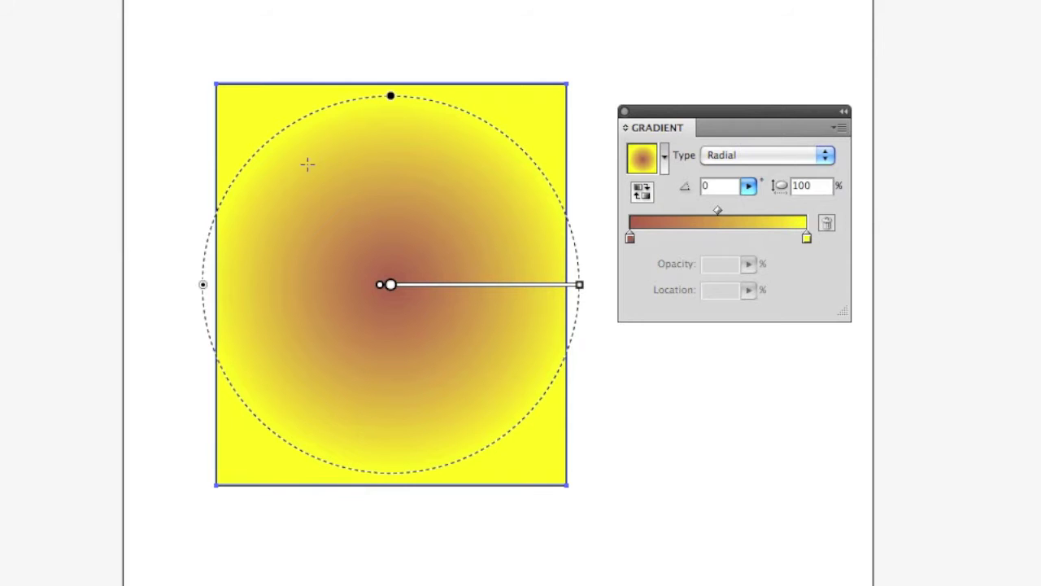
pyautogui.moveTo(301, 163)
pyautogui.mouseDown()
pyautogui.moveTo(399, 249)
pyautogui.moveTo(442, 306)
pyautogui.mouseUp()
pyautogui.moveTo(443, 308)
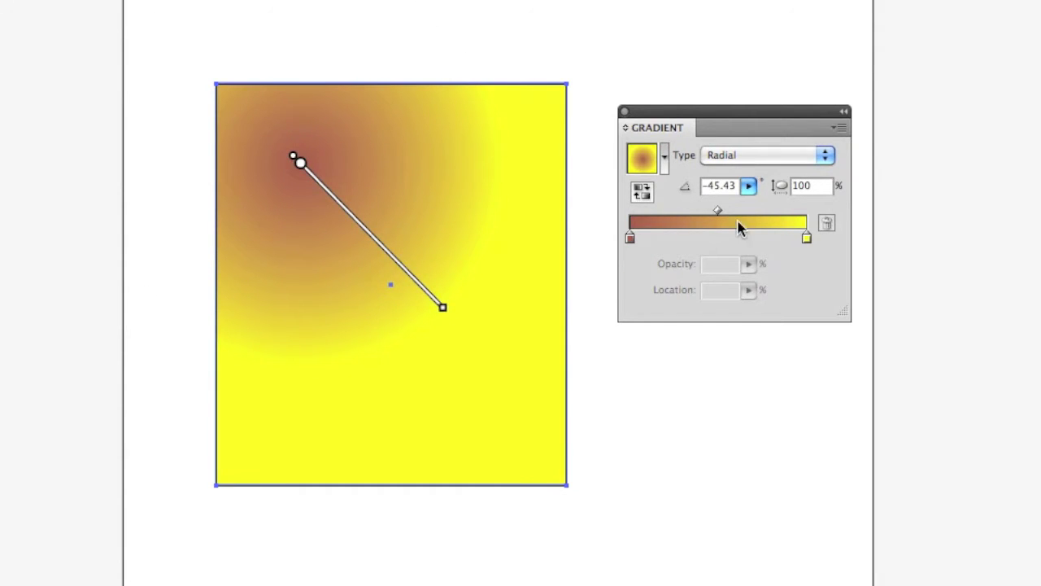
# Squash the radial gradient into an ellipse and redraw it from the rectangle's lower-right area at about 121° with an aspect ratio of about 28%.
pyautogui.moveTo(382, 146)
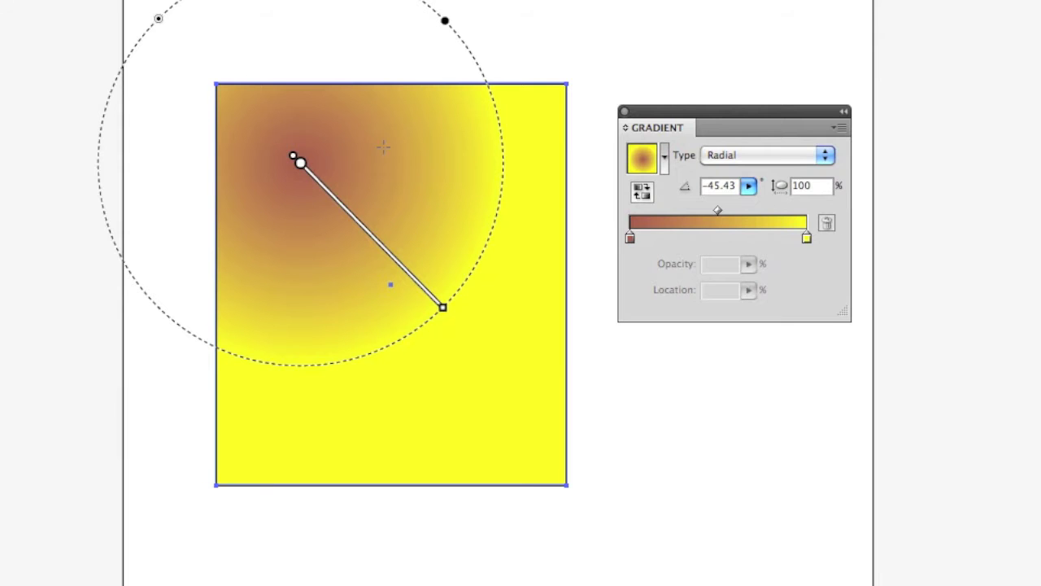
pyautogui.moveTo(448, 24); pyautogui.dragTo(360, 108)
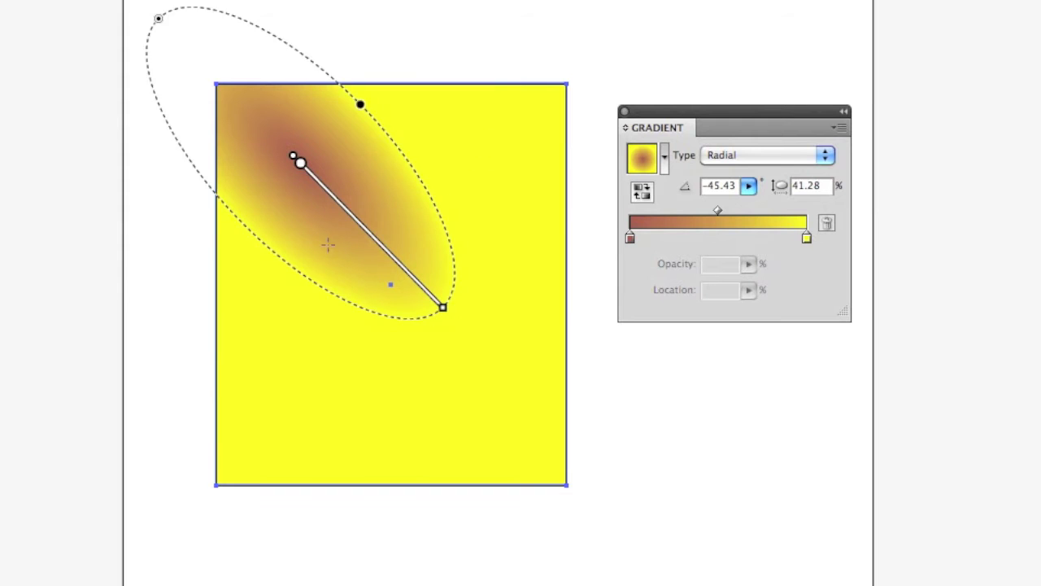
pyautogui.moveTo(510, 447); pyautogui.dragTo(365, 213)
pyautogui.moveTo(317, 575); pyautogui.dragTo(440, 483)
pyautogui.moveTo(365, 213); pyautogui.dragTo(424, 310)
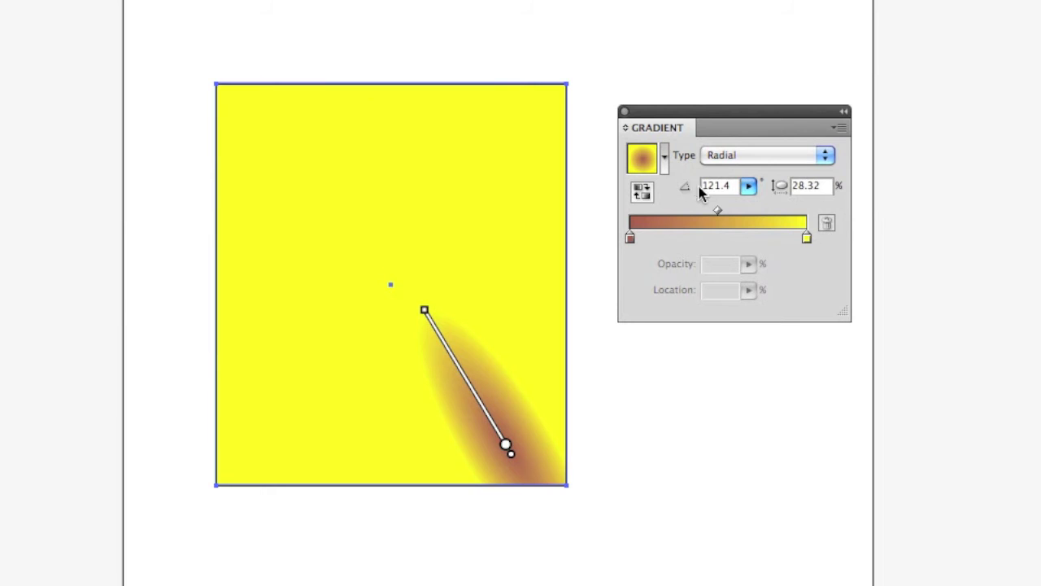
# Redraw the radial gradient as a circle with 100% aspect ratio, starting in the rectangle's upper area at about -26°.
pyautogui.moveTo(712, 114); pyautogui.dragTo(720, 122)
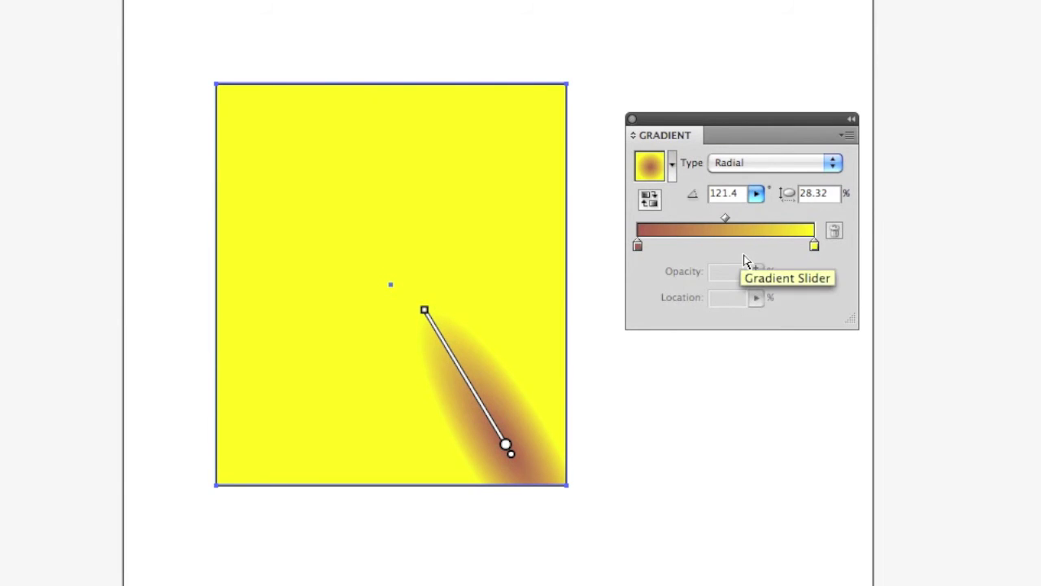
pyautogui.moveTo(346, 176); pyautogui.dragTo(459, 234)
pyautogui.moveTo(321, 189)
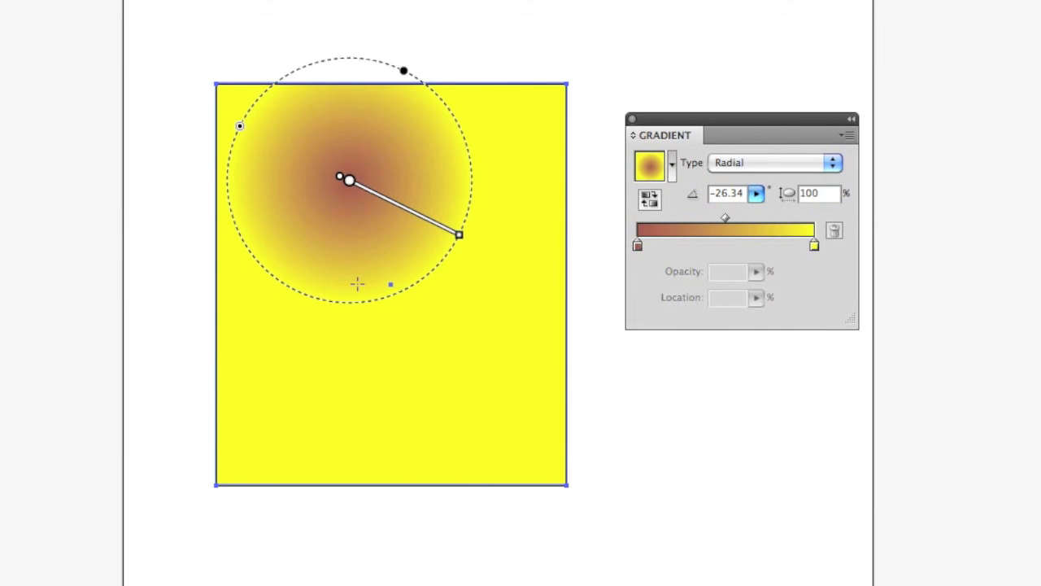